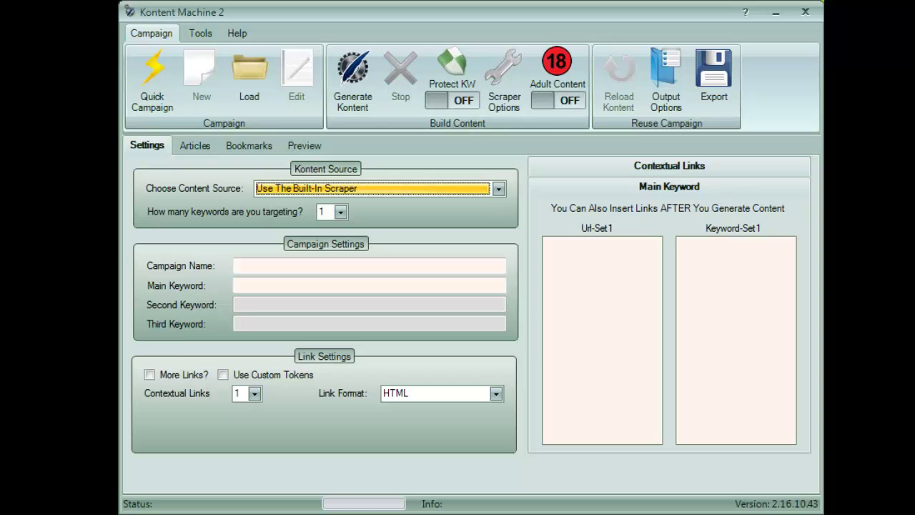
Step: Switch to the Tools section to show the Super-spun Editor and the spinners
left_click(200, 36)
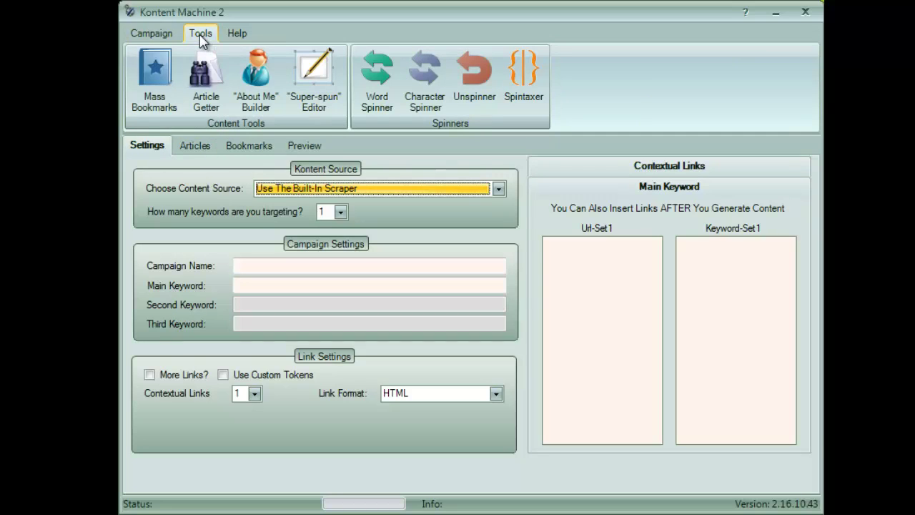
Step: Load the super-spun .txt article into the Super-spun Editor, keeping Blankline paragraph spacing
left_click(324, 107)
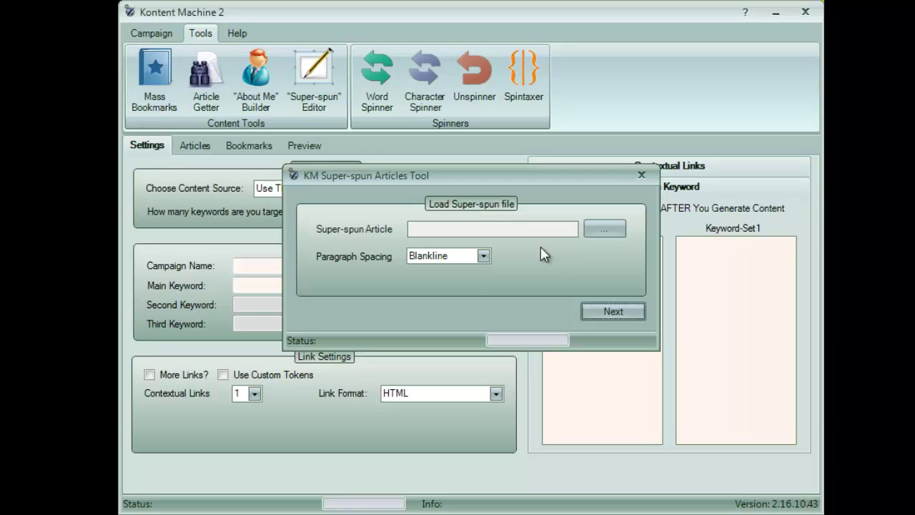
left_click(617, 230)
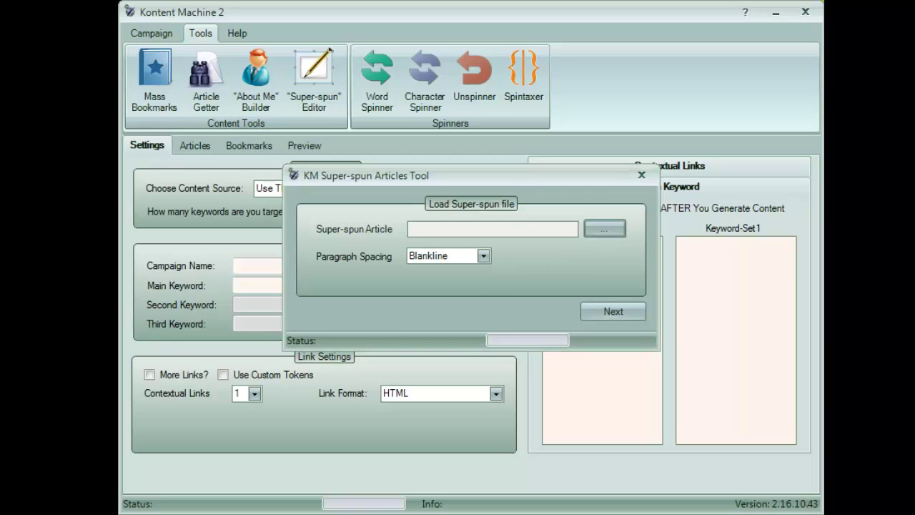
double_click(495, 229)
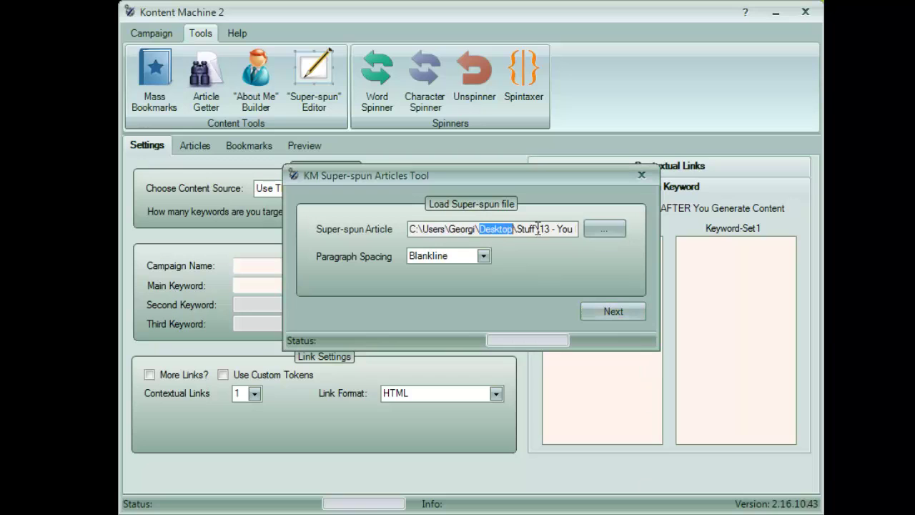
left_click_drag(538, 228, 669, 233)
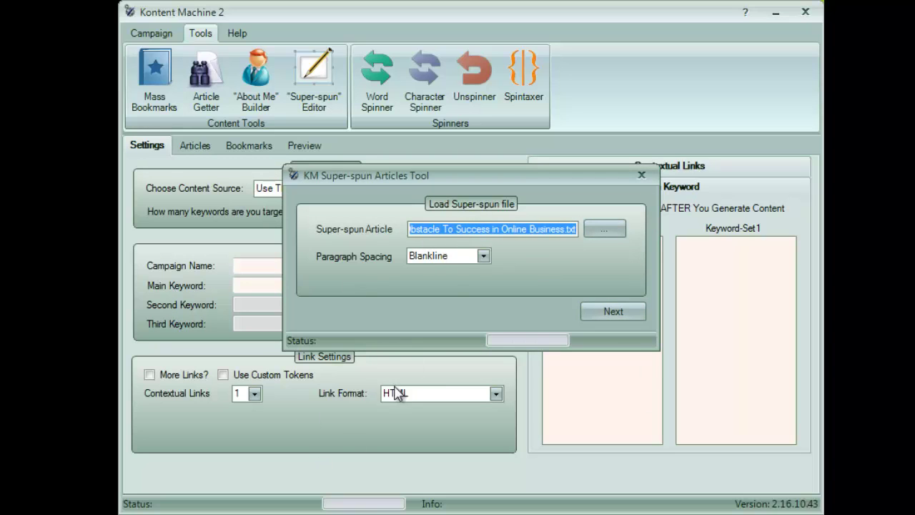
left_click(444, 255)
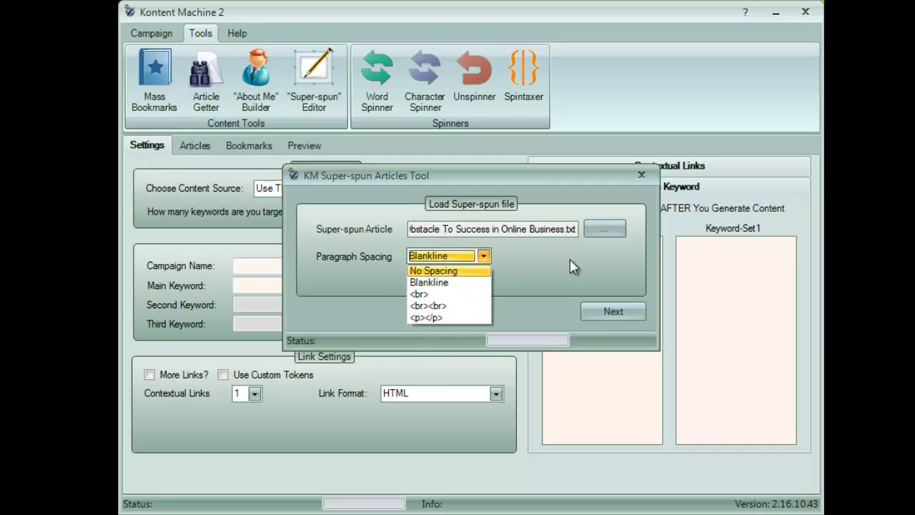
left_click(429, 283)
left_click(611, 312)
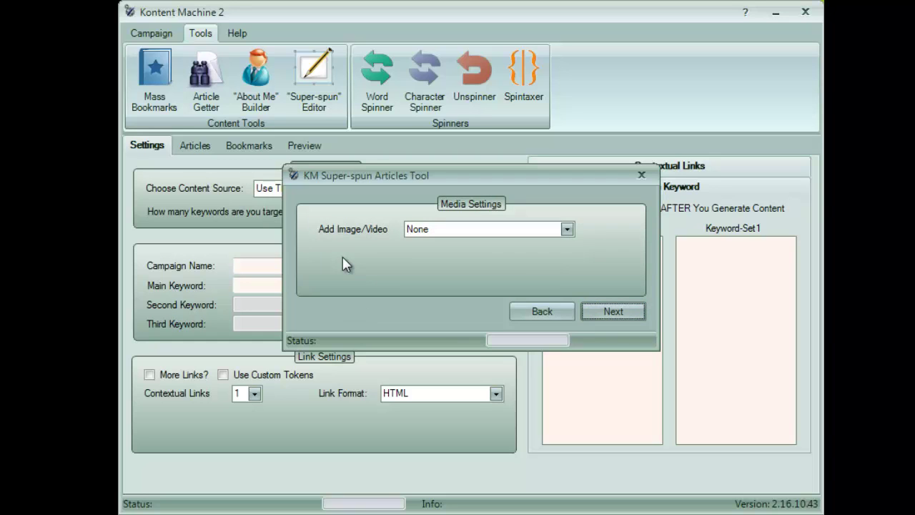
Step: Add just an image found by keyword 'online business', with Own Images left unchecked
left_click(505, 228)
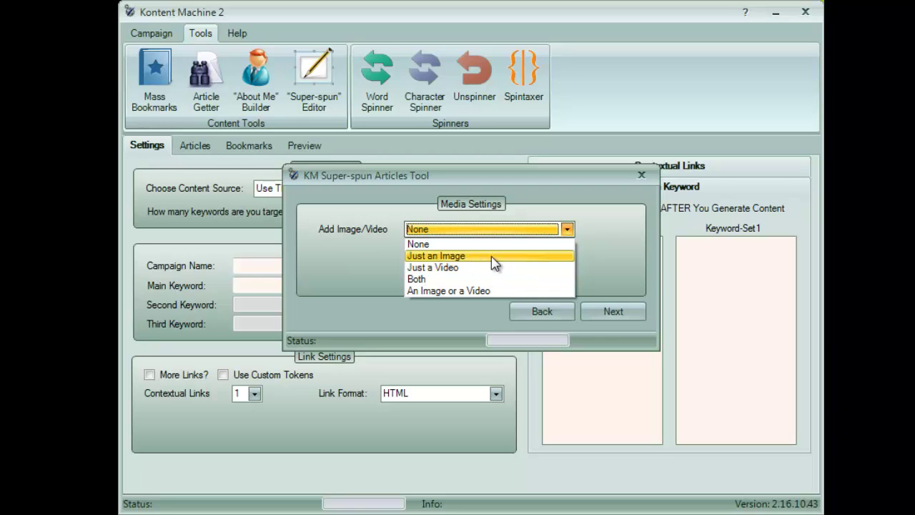
left_click(491, 256)
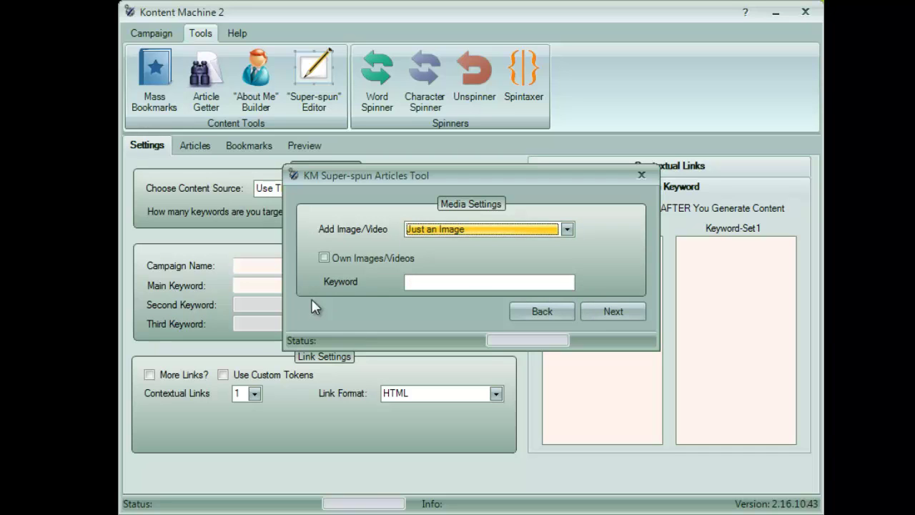
left_click(324, 258)
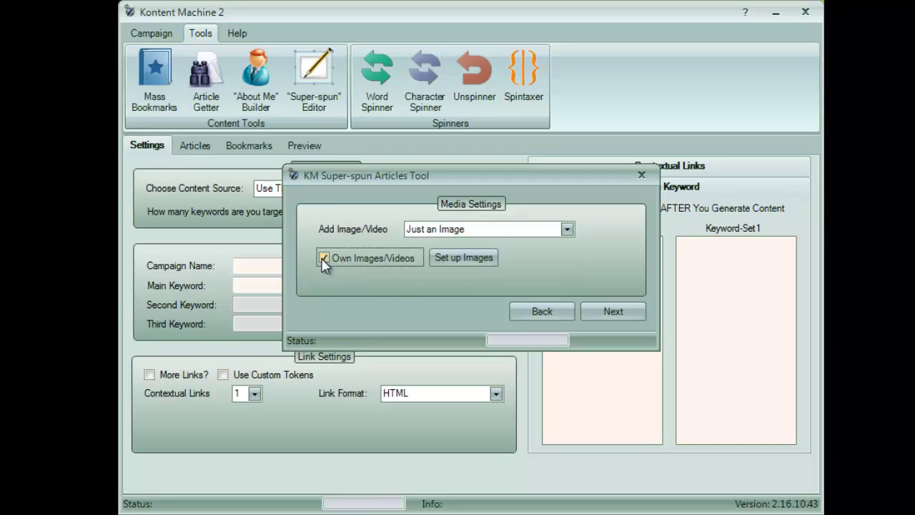
left_click(323, 259)
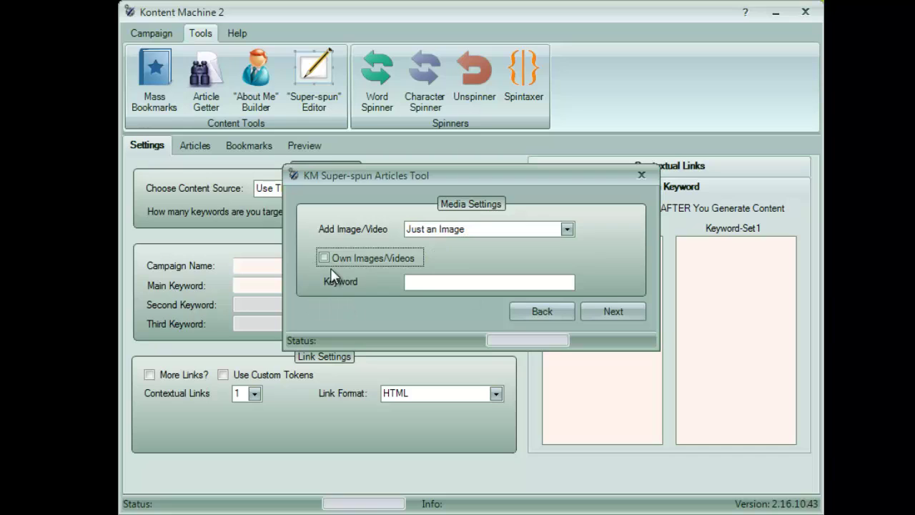
left_click(439, 283)
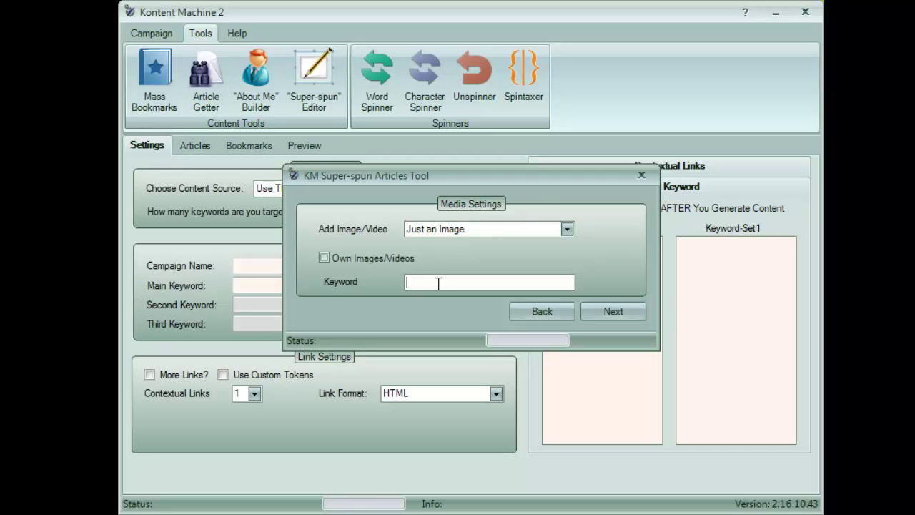
type("online business")
left_click(610, 311)
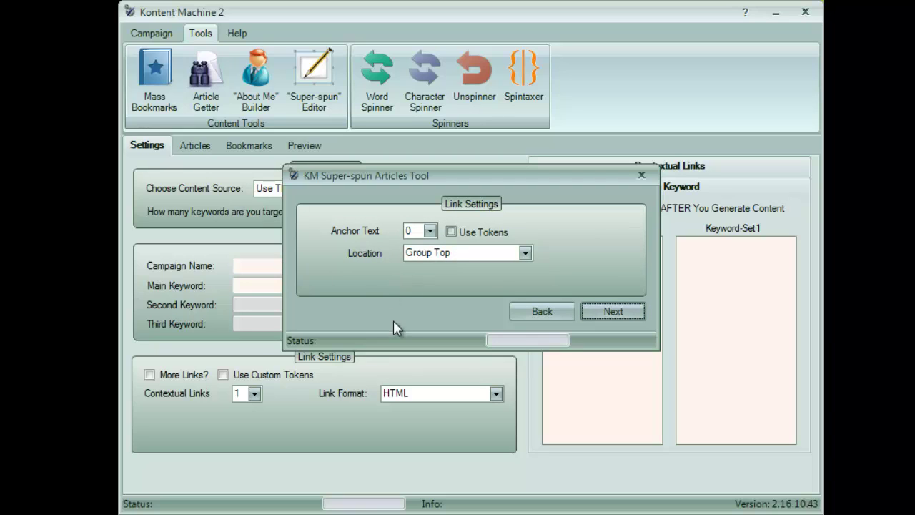
Step: Use 1 anchor text at Mimic Contextual location and bring up the Anchor Links 1 list
left_click(427, 231)
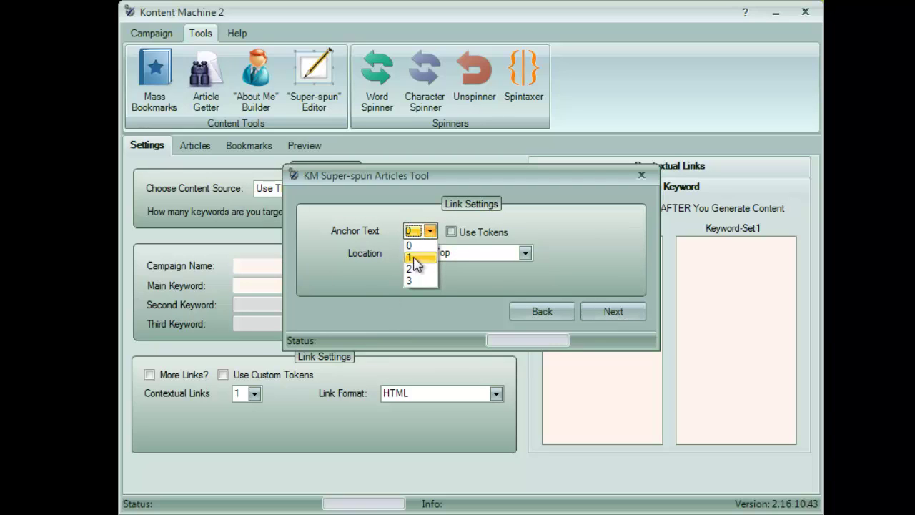
left_click(415, 258)
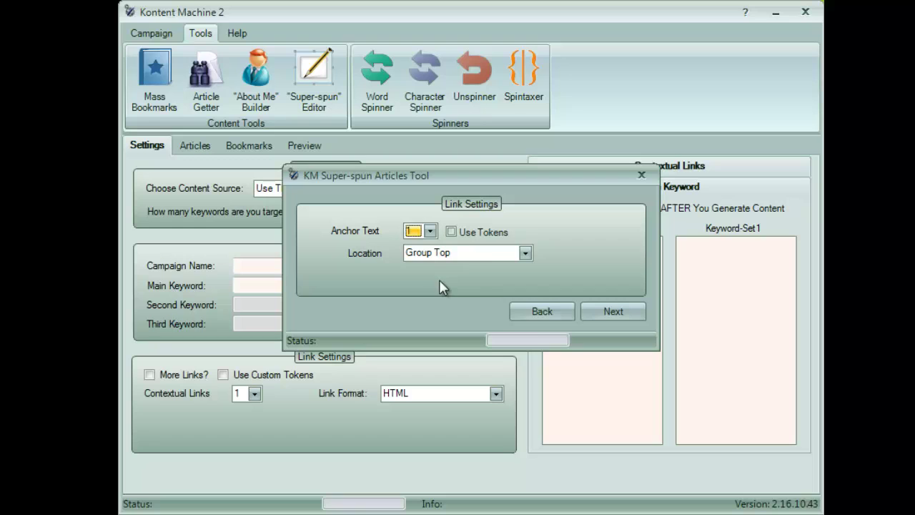
left_click(480, 252)
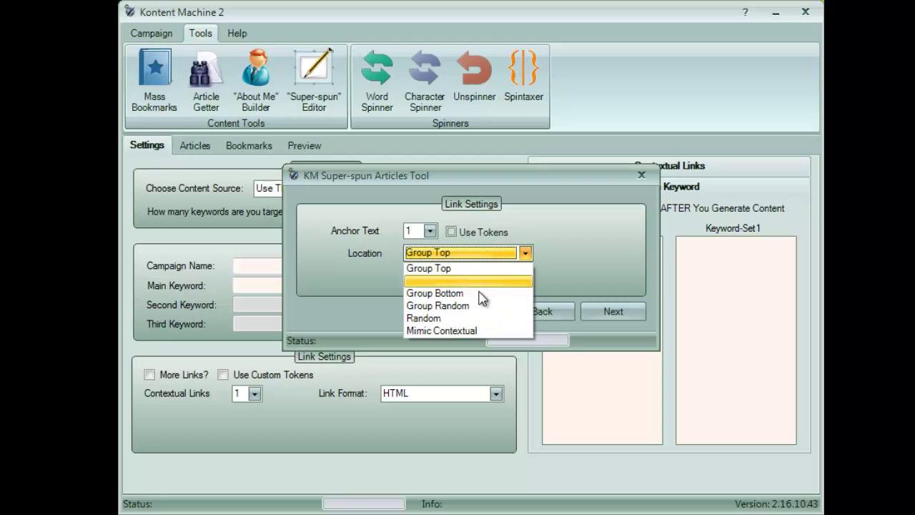
left_click(428, 332)
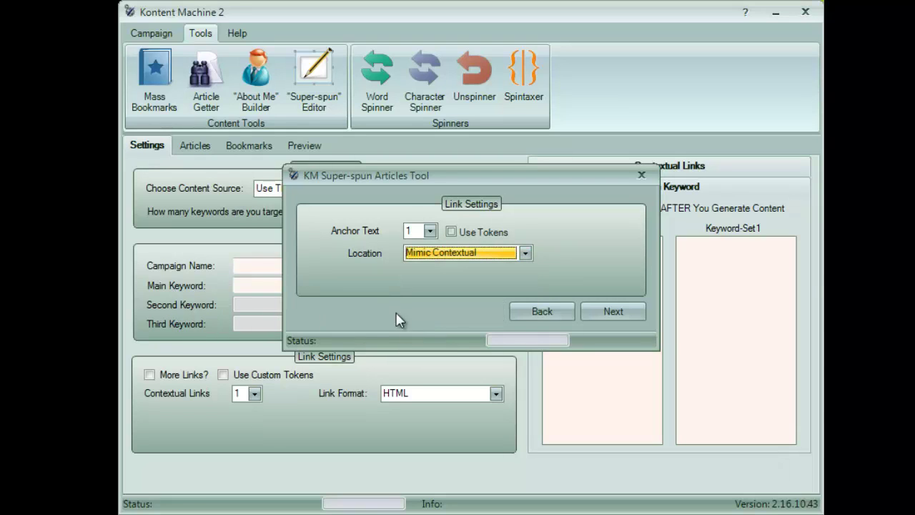
left_click(600, 312)
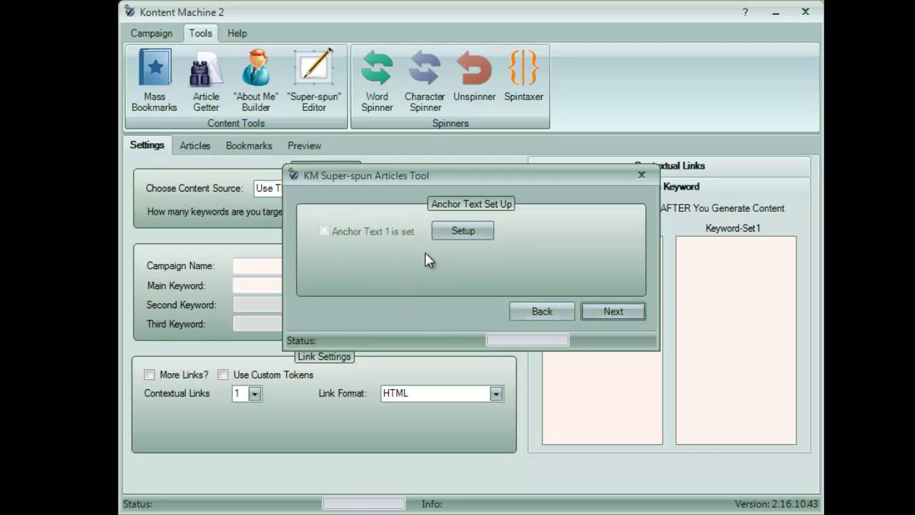
left_click(463, 230)
left_click(393, 231)
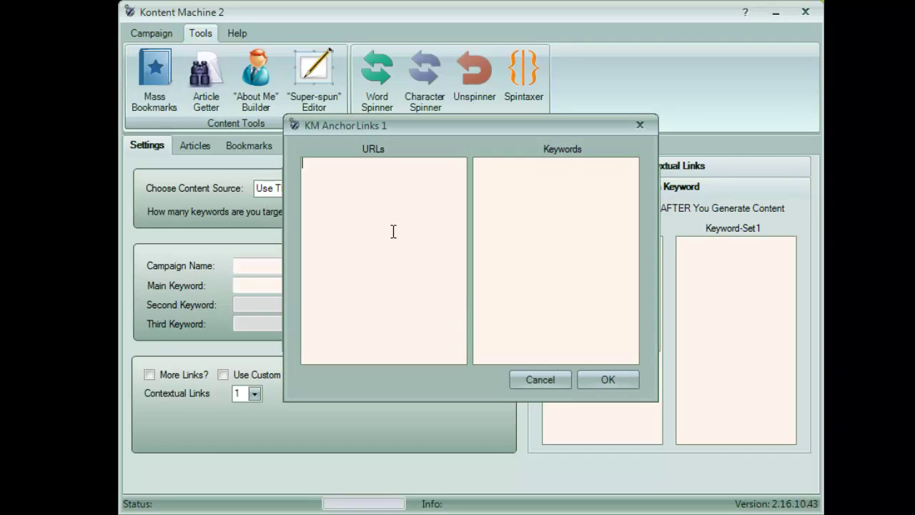
type("http://onlinebusiness")
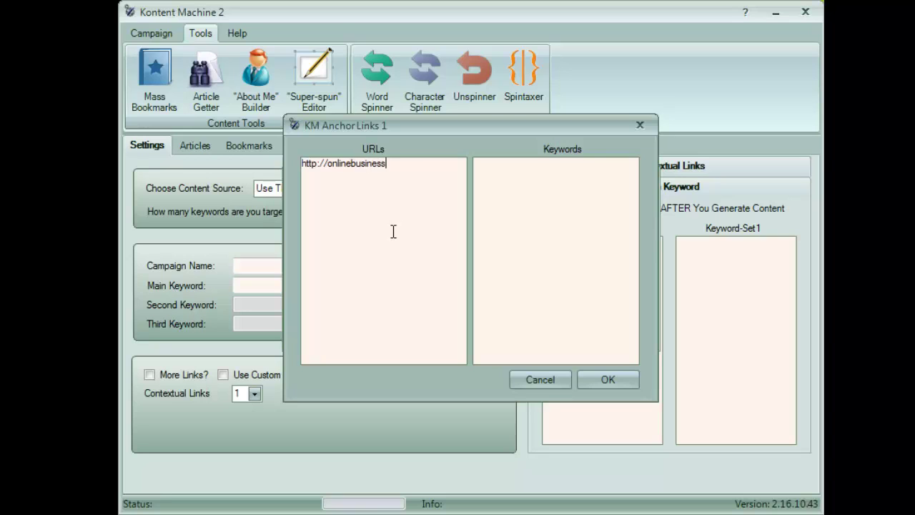
type(".com")
key("Tab")
type("online business")
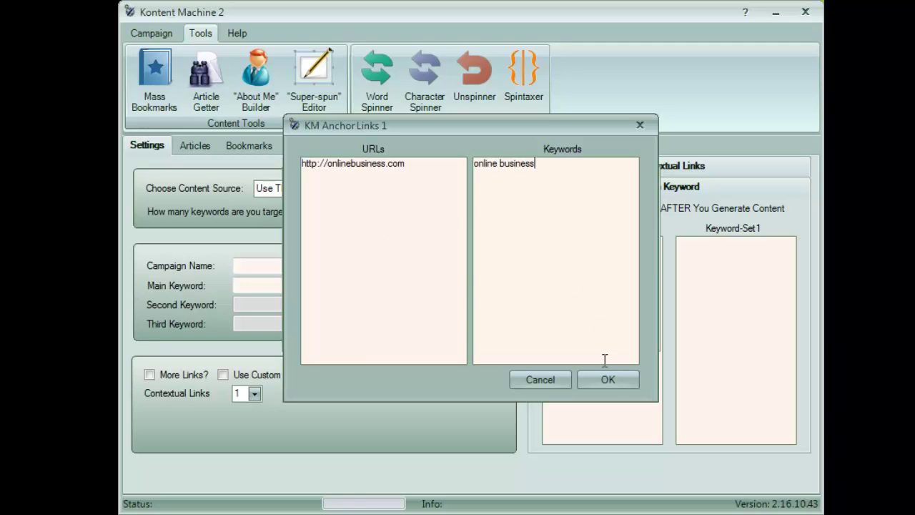
left_click(581, 381)
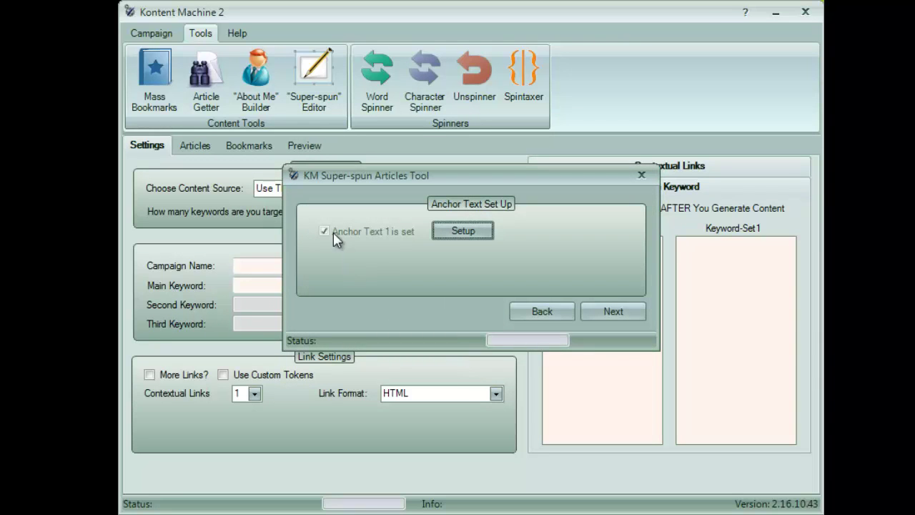
Step: Generate the modified article copy, acknowledge 'Process complete!' and close the Super-spun Articles Tool
left_click(601, 313)
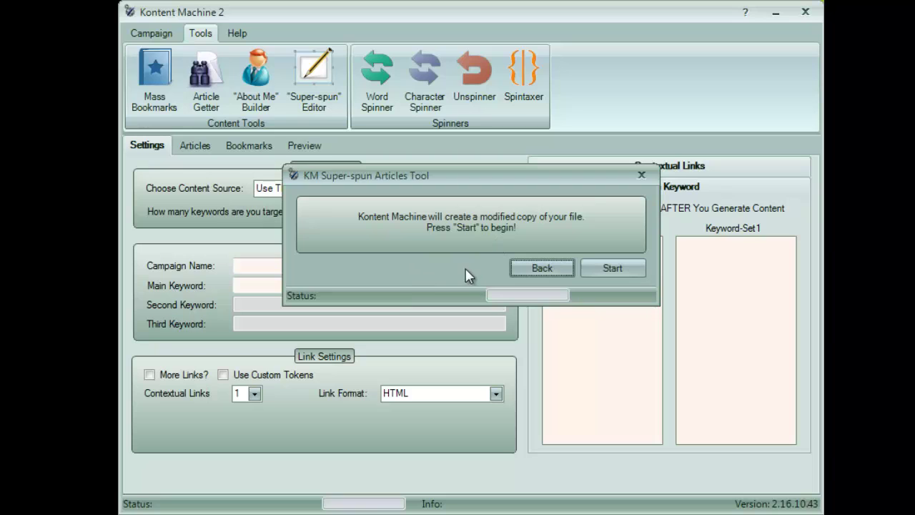
left_click(604, 271)
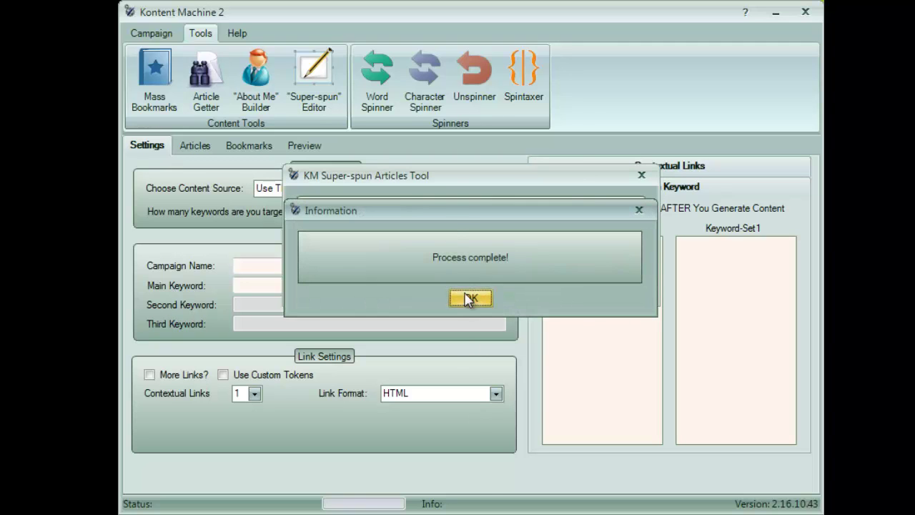
left_click_drag(437, 221, 446, 316)
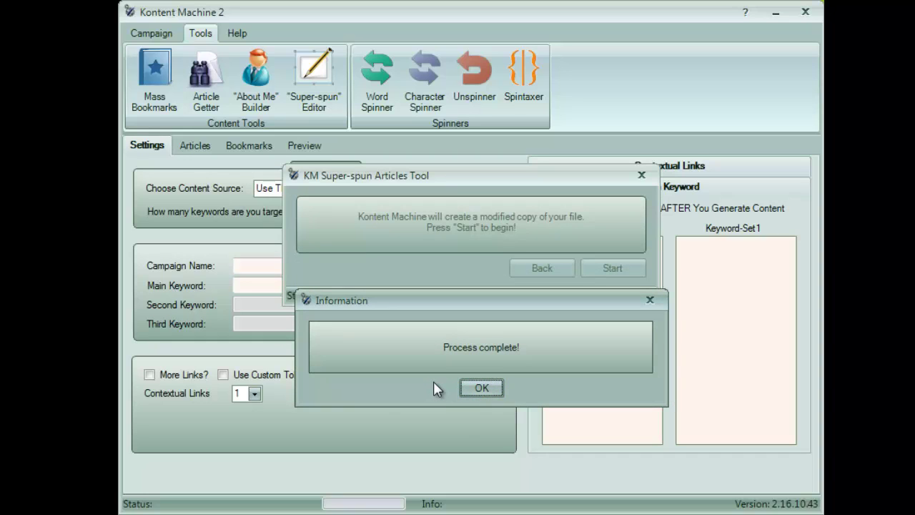
left_click(475, 390)
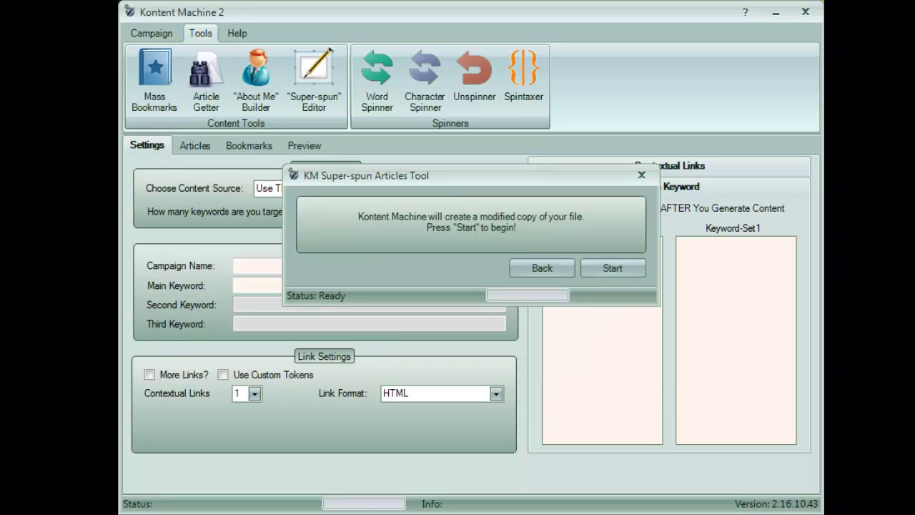
key("Escape")
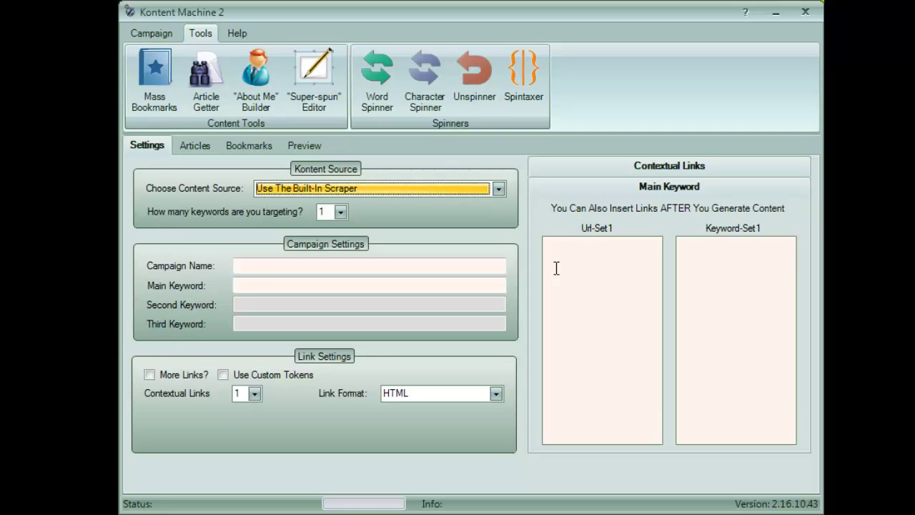
Step: Use 'Load a Super-Spun Article File' as content source, with campaign name and main keyword 'online business'
left_click(465, 191)
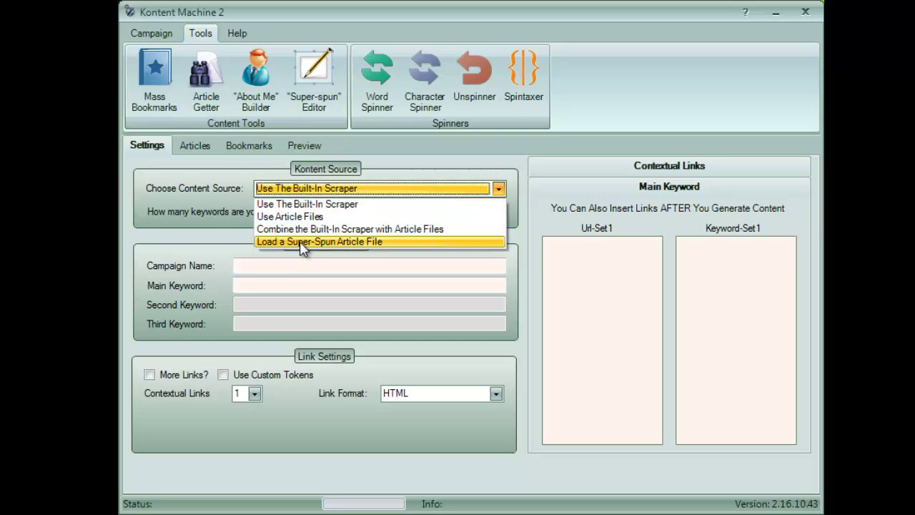
left_click(300, 242)
left_click(262, 264)
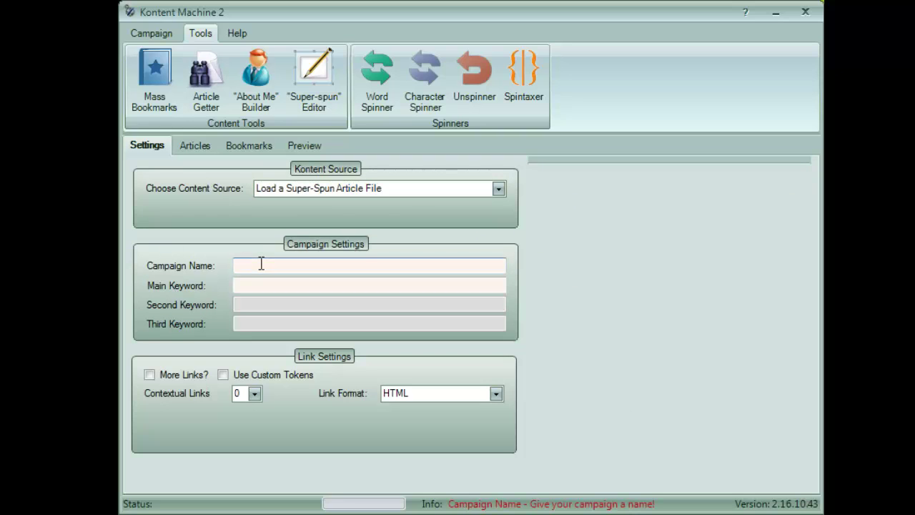
type("online business")
key("Tab")
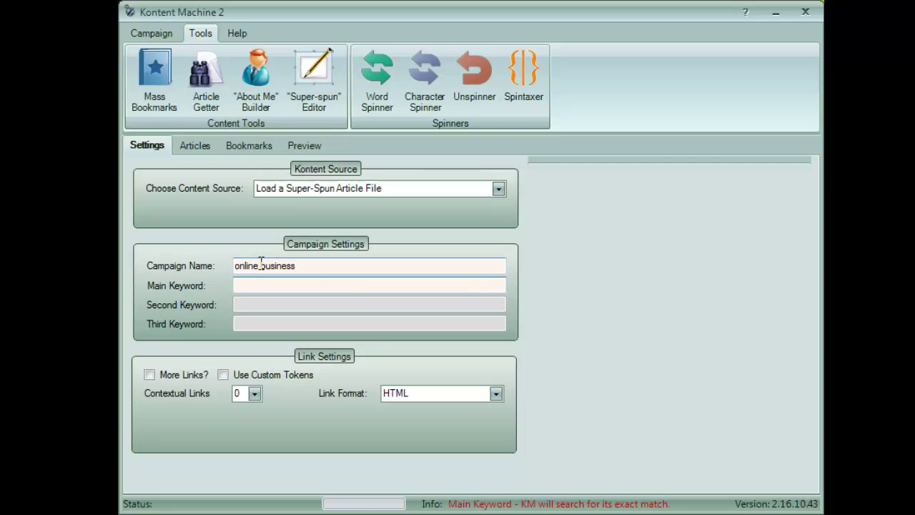
type("online business")
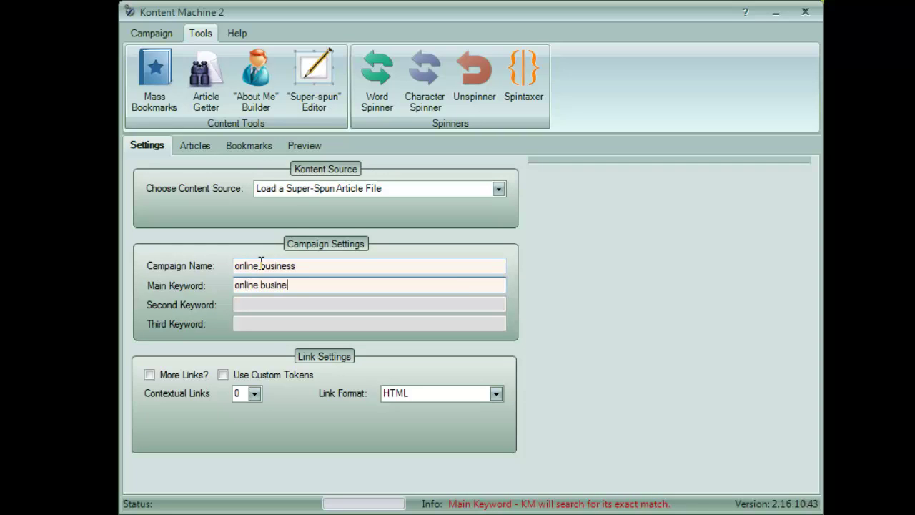
left_click(151, 33)
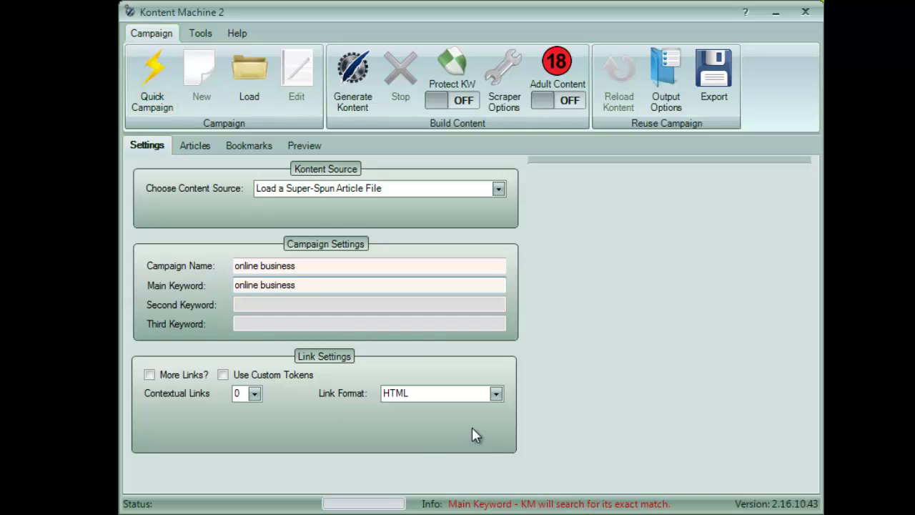
Step: Generate the 'online business' campaign content from the chosen super-spun article file
left_click(348, 77)
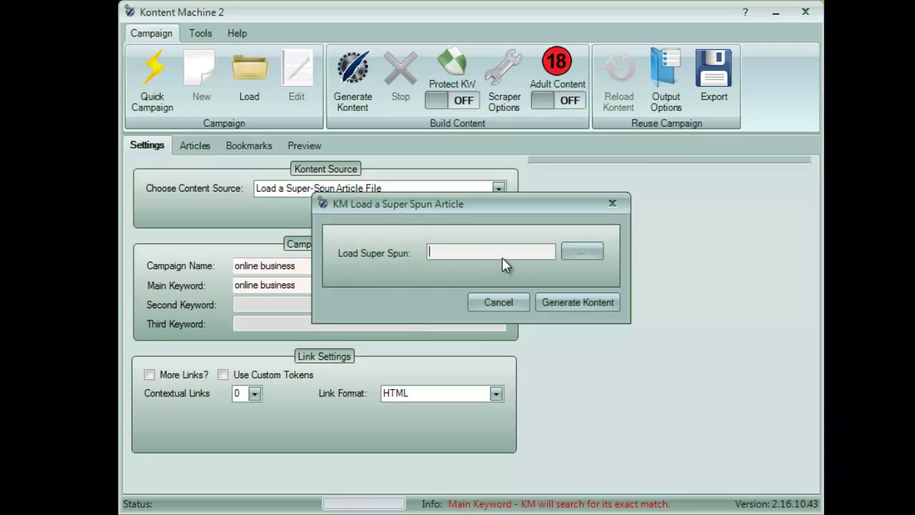
left_click(582, 252)
left_click(577, 301)
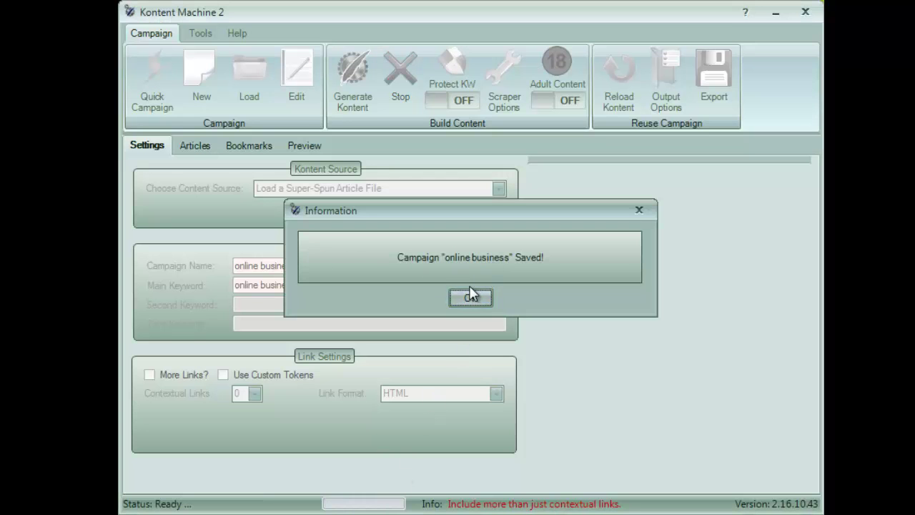
Step: Preview the generated articles and advance to 'Specifically An Online Group Benefits From A Virtual Office'
left_click(197, 146)
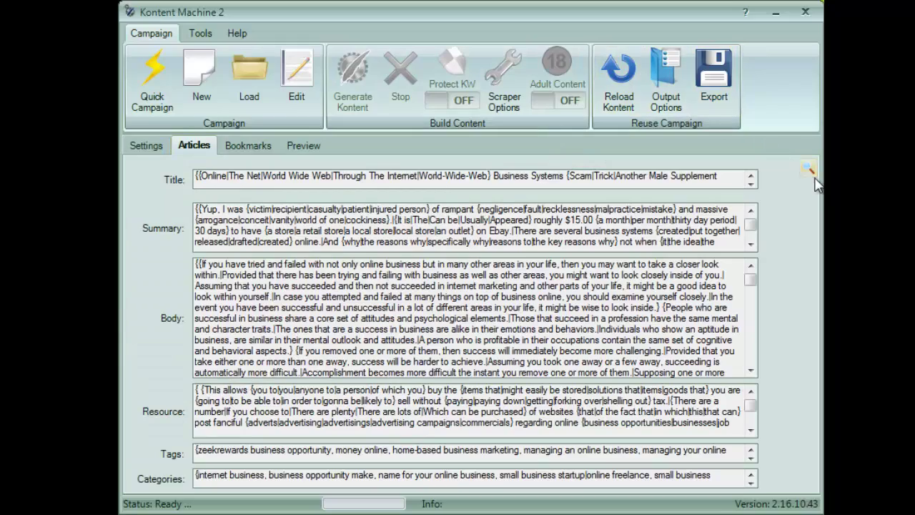
mouse_move(744, 275)
left_mouse_down()
mouse_move(751, 292)
mouse_move(750, 275)
left_mouse_up()
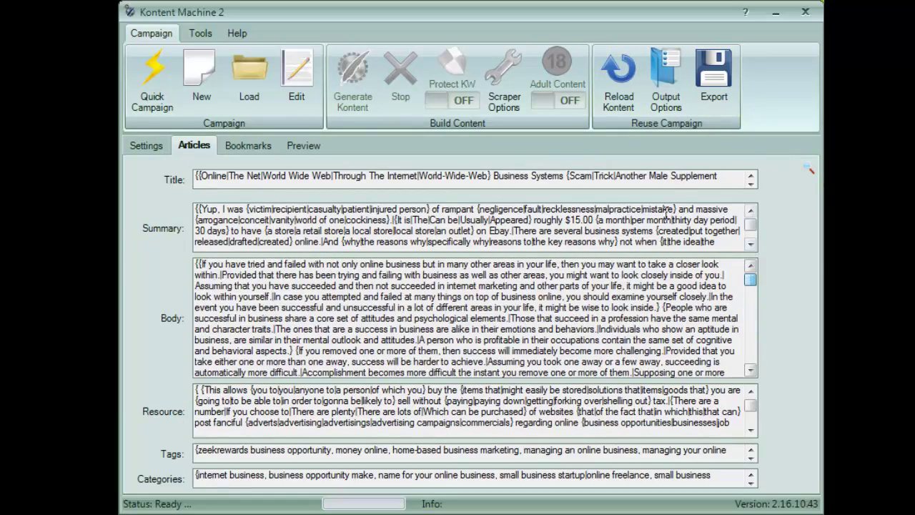
left_click(806, 173)
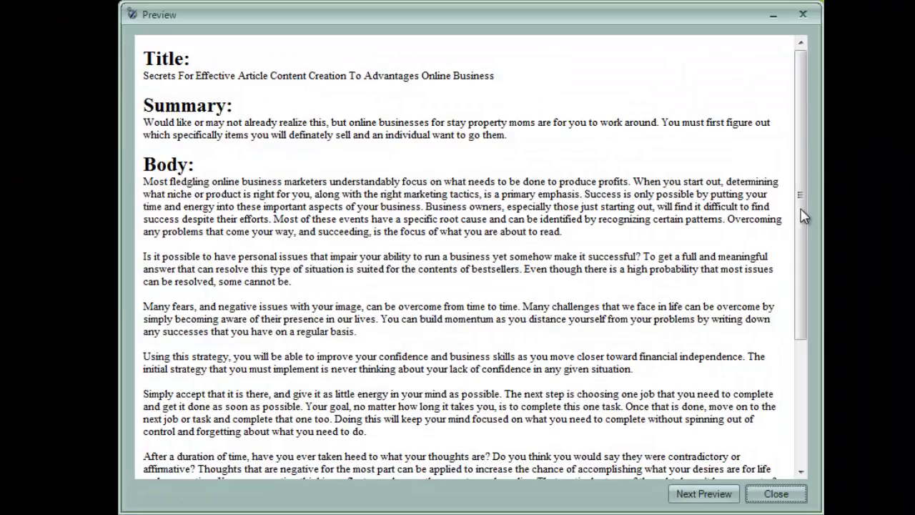
left_click_drag(803, 216, 706, 448)
left_click(706, 494)
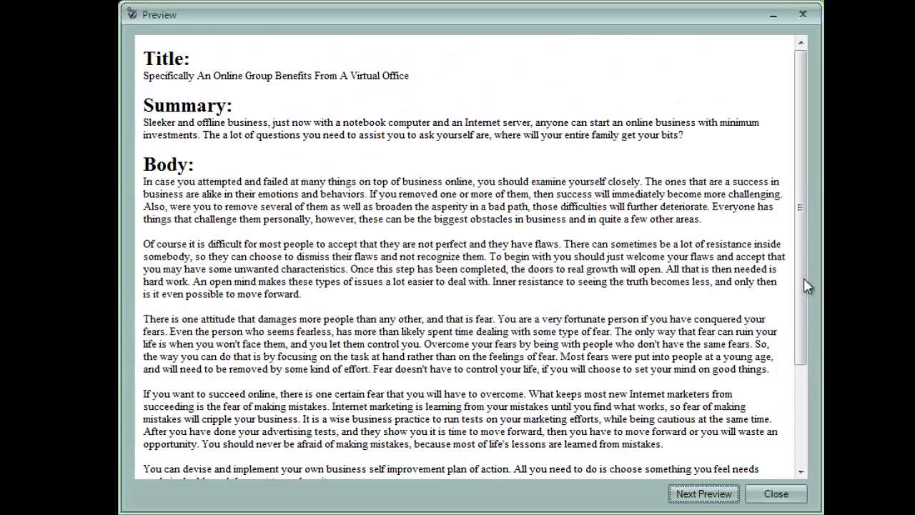